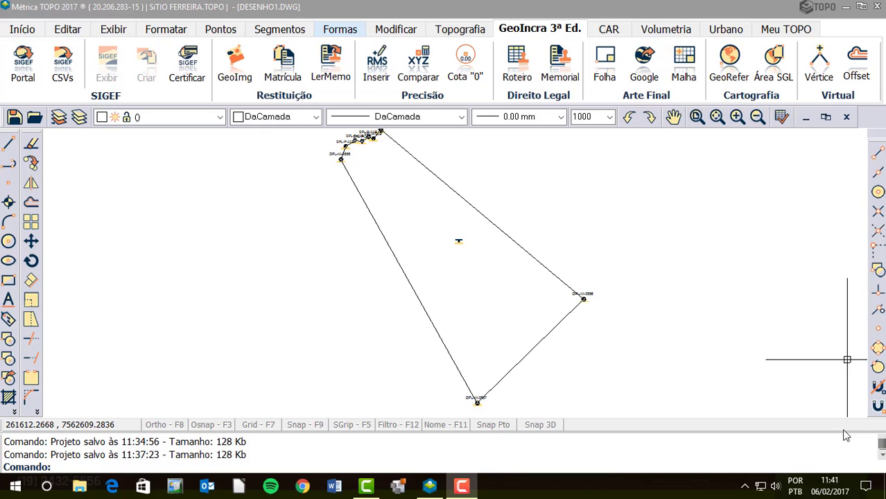
Zoom and pan the drawing to bring the whole boundary polygon into view
{"action": "scroll", "coordinate": [405, 214], "scroll_direction": "up", "scroll_amount": 1}
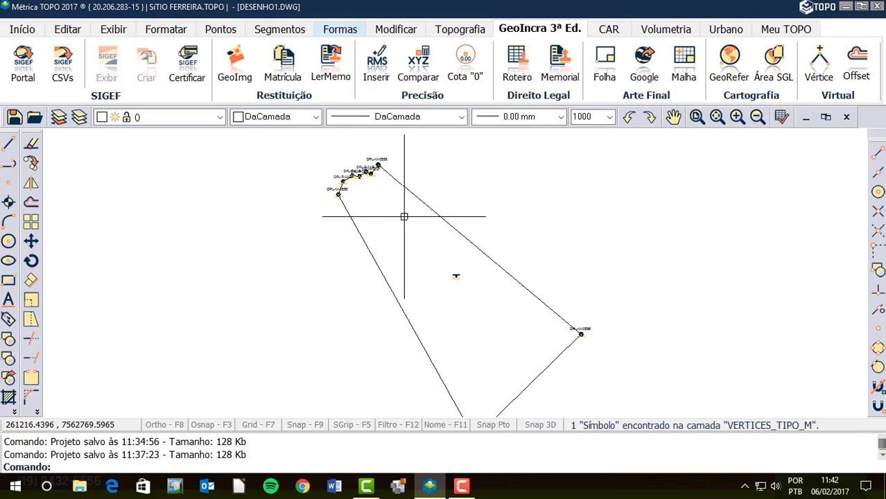
{"action": "scroll", "coordinate": [376, 171], "scroll_direction": "up", "scroll_amount": 2}
{"action": "scroll", "coordinate": [376, 171], "scroll_direction": "up", "scroll_amount": 1}
{"action": "scroll", "coordinate": [369, 171], "scroll_direction": "up", "scroll_amount": 1}
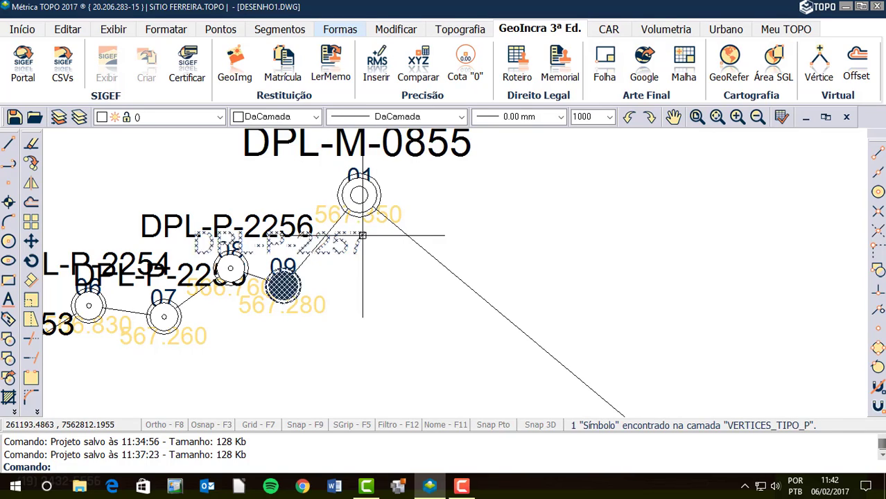
{"action": "scroll", "coordinate": [342, 198], "scroll_direction": "down", "scroll_amount": 1}
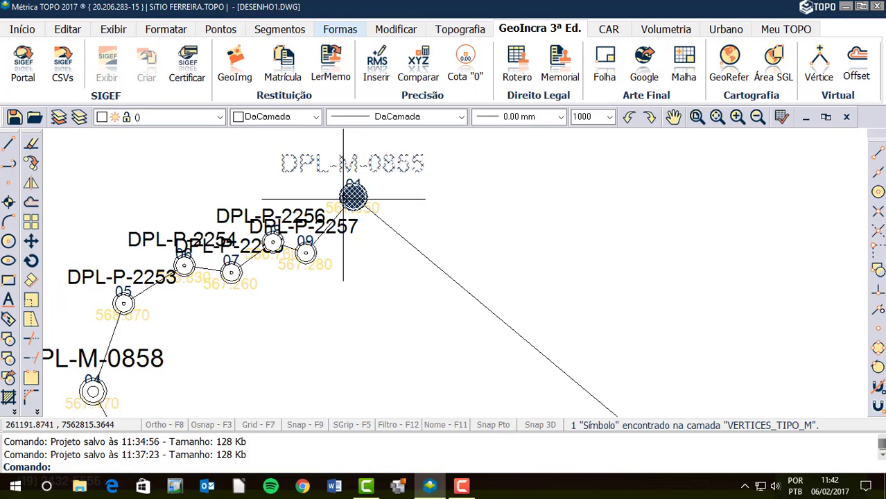
{"action": "scroll", "coordinate": [344, 193], "scroll_direction": "down", "scroll_amount": 2}
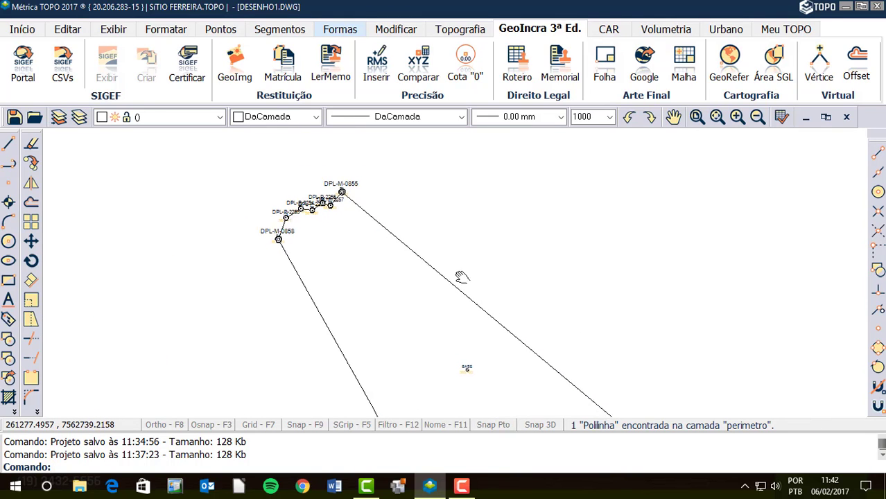
{"action": "middle_click_drag", "start_coordinate": [459, 277], "coordinate": [421, 207]}
{"action": "scroll", "coordinate": [393, 243], "scroll_direction": "down", "scroll_amount": 2}
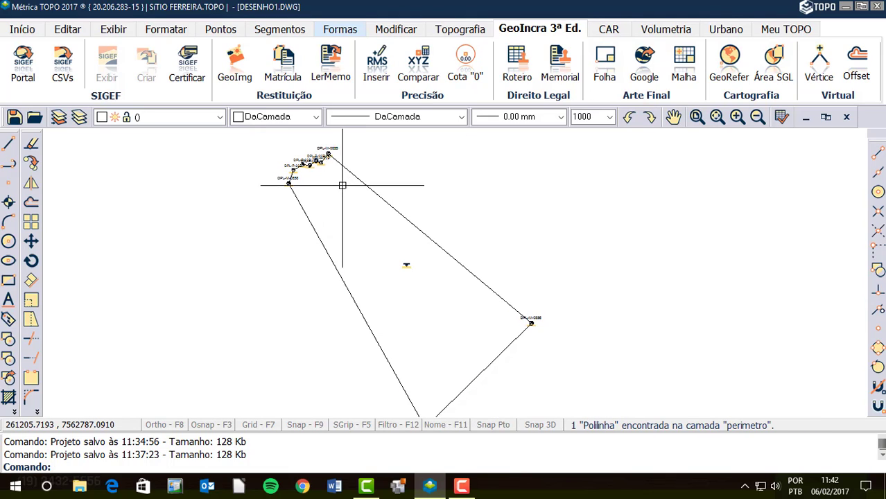
{"action": "scroll", "coordinate": [342, 187], "scroll_direction": "down", "scroll_amount": 2}
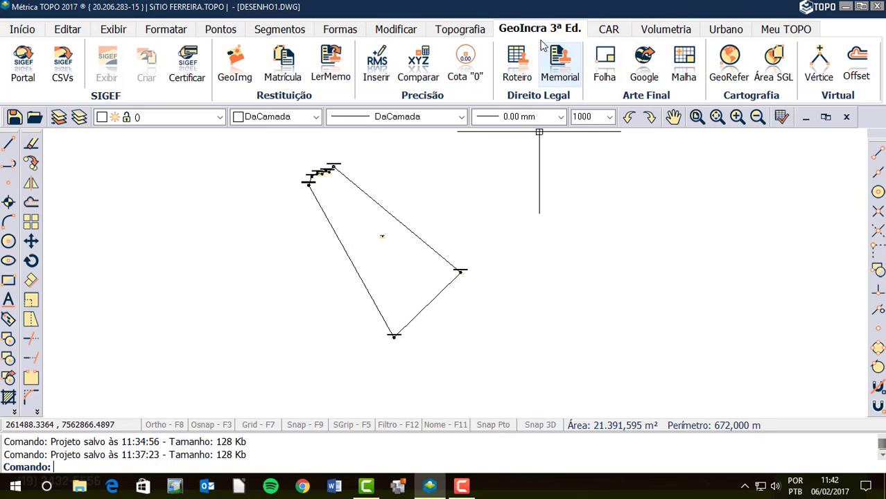
{"action": "left_click", "coordinate": [577, 77]}
{"action": "scroll", "coordinate": [257, 184], "scroll_direction": "up", "scroll_amount": 1}
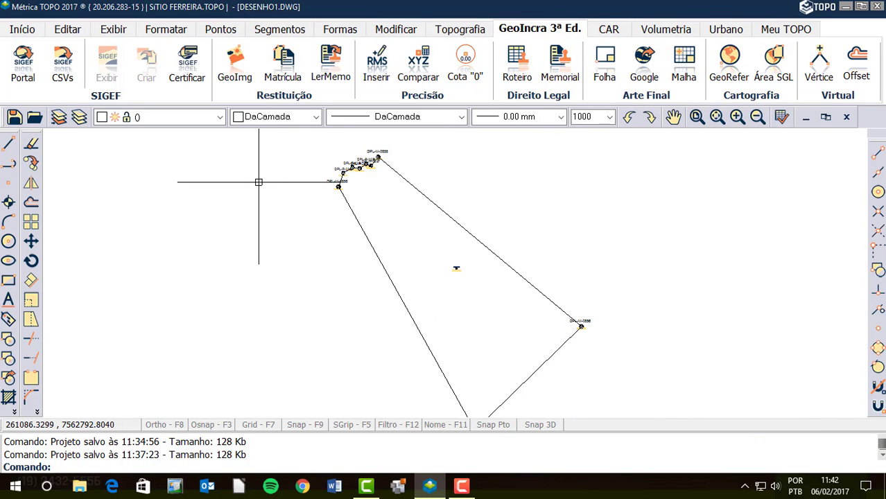
{"action": "scroll", "coordinate": [317, 192], "scroll_direction": "down", "scroll_amount": 1}
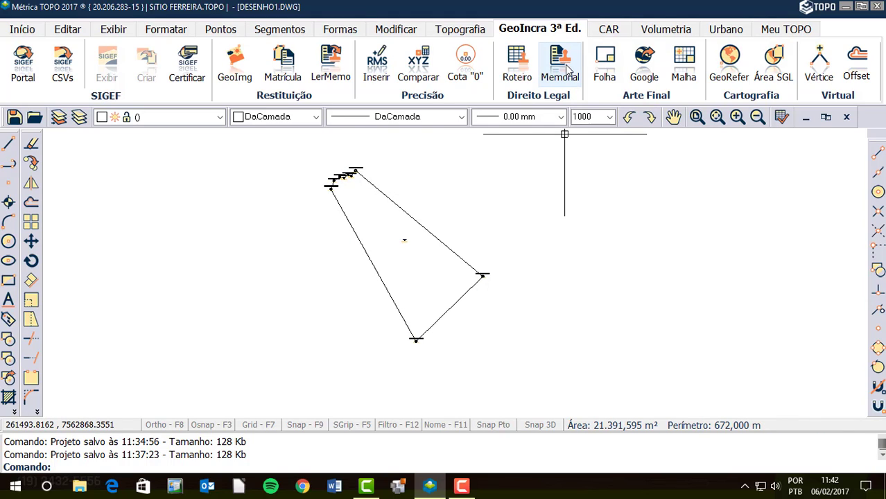
Start the GeoIncra Memorial with UTM SIRGAS2000 settings and pick the boundary polyline near its start vertex
{"action": "left_click", "coordinate": [548, 21]}
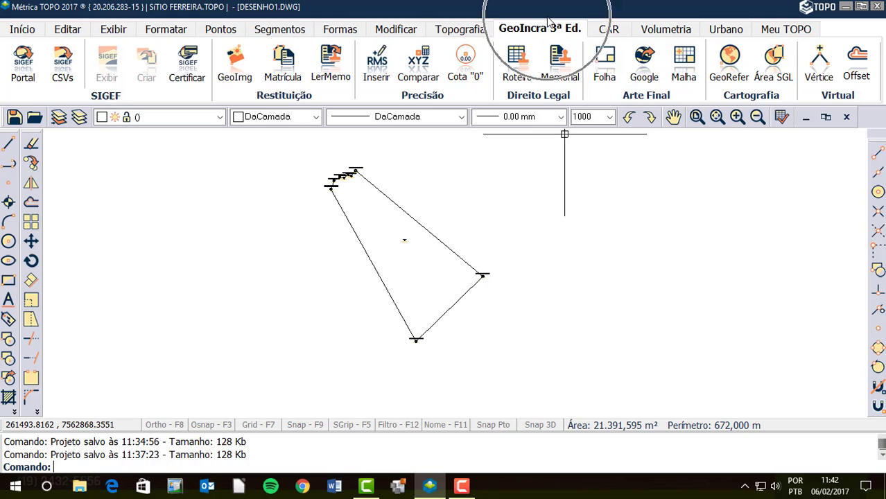
{"action": "left_click", "coordinate": [562, 64]}
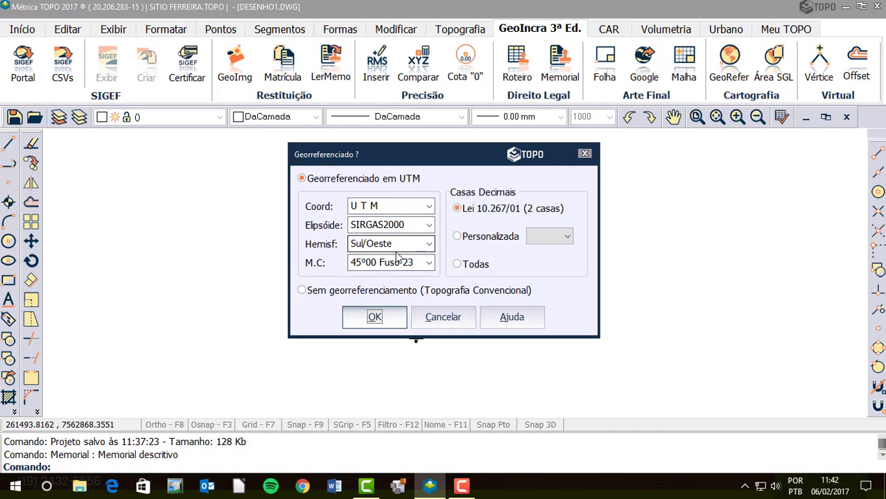
{"action": "left_click", "coordinate": [384, 315]}
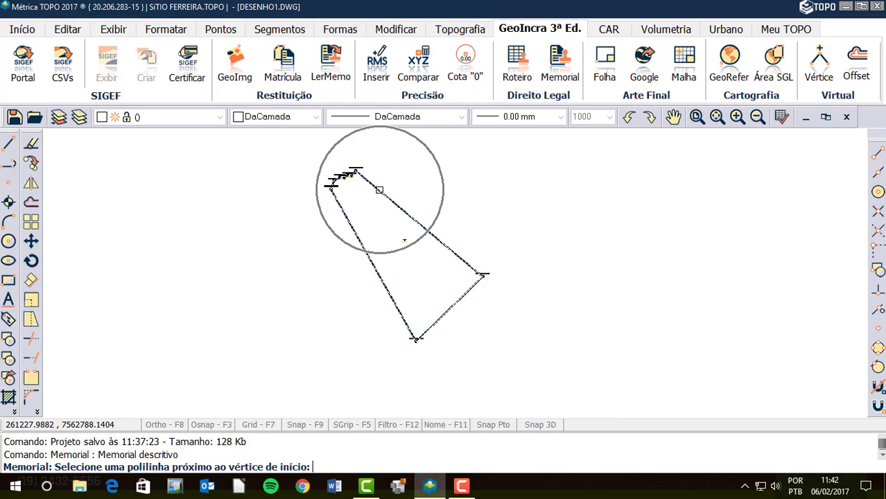
{"action": "left_click", "coordinate": [379, 190]}
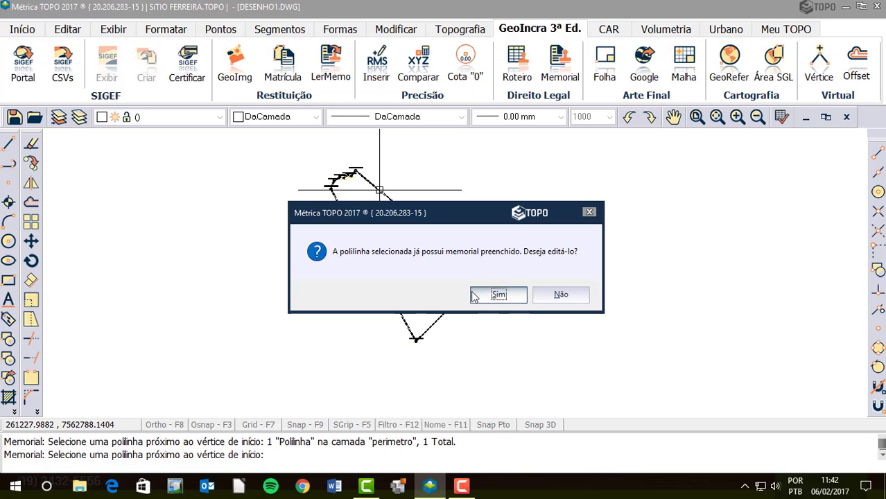
Choose Sim to edit the existing memorial and show the empty Equivalência points table
{"action": "left_click", "coordinate": [499, 294]}
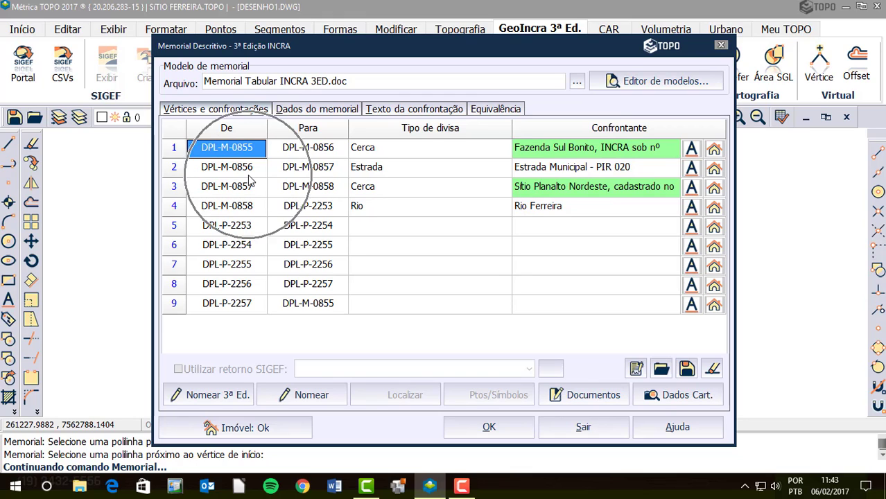
{"action": "left_click", "coordinate": [230, 399]}
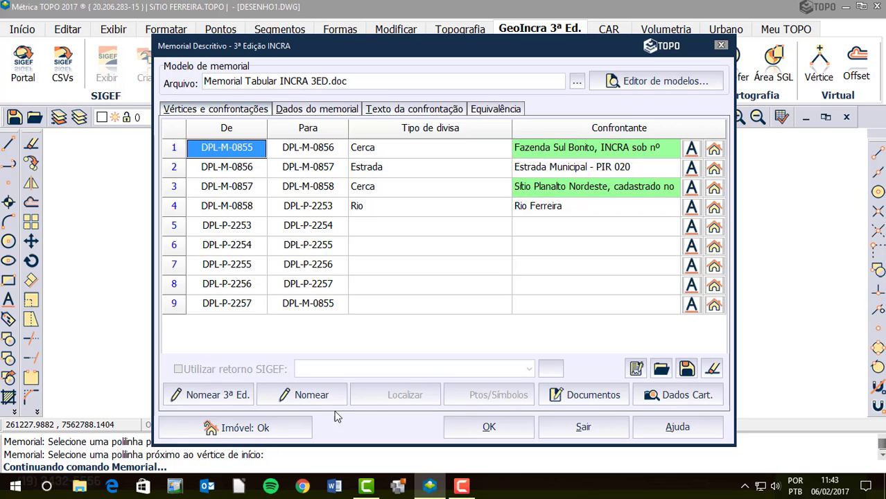
{"action": "left_click", "coordinate": [504, 110]}
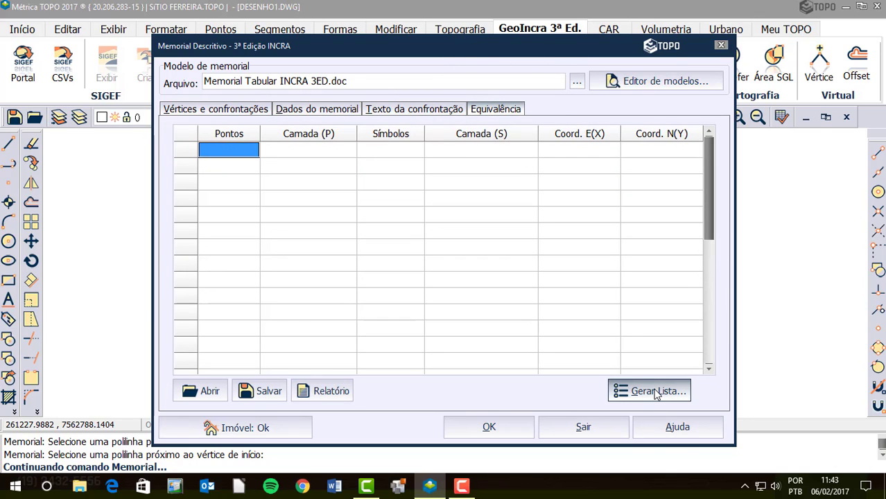
{"action": "left_click", "coordinate": [656, 392]}
{"action": "left_click", "coordinate": [656, 392]}
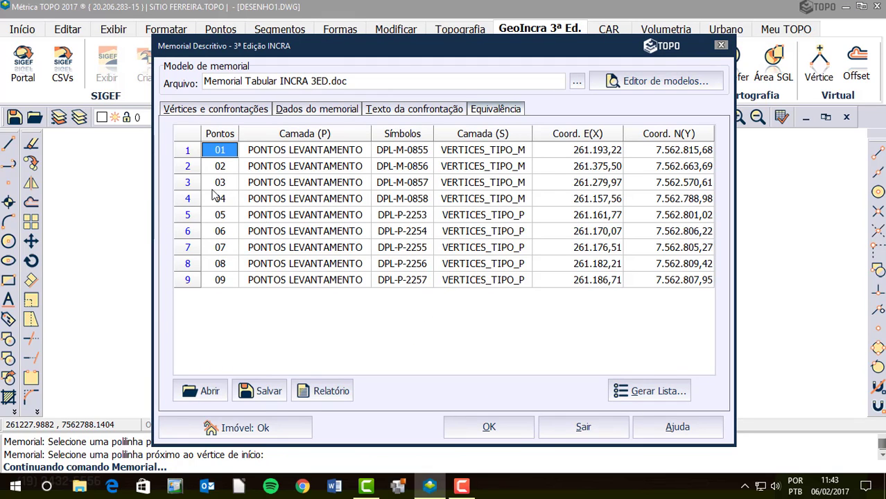
{"action": "left_click", "coordinate": [278, 199]}
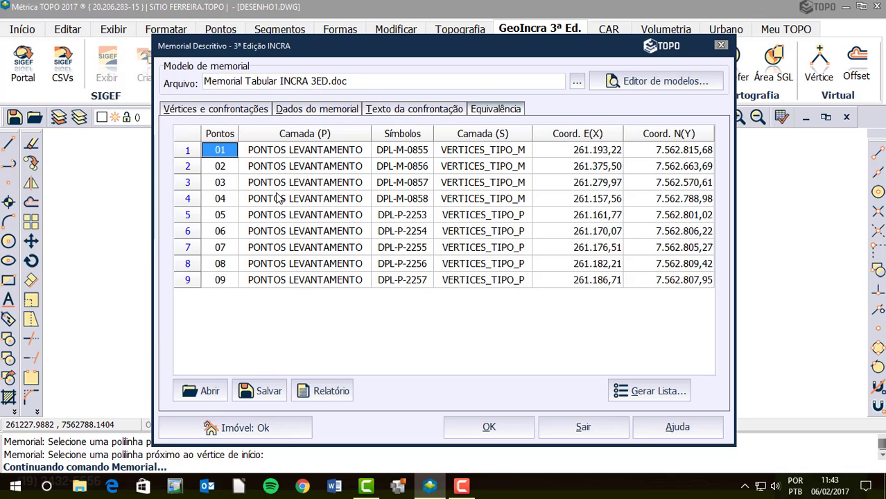
{"action": "left_click", "coordinate": [459, 202]}
{"action": "left_click", "coordinate": [461, 204]}
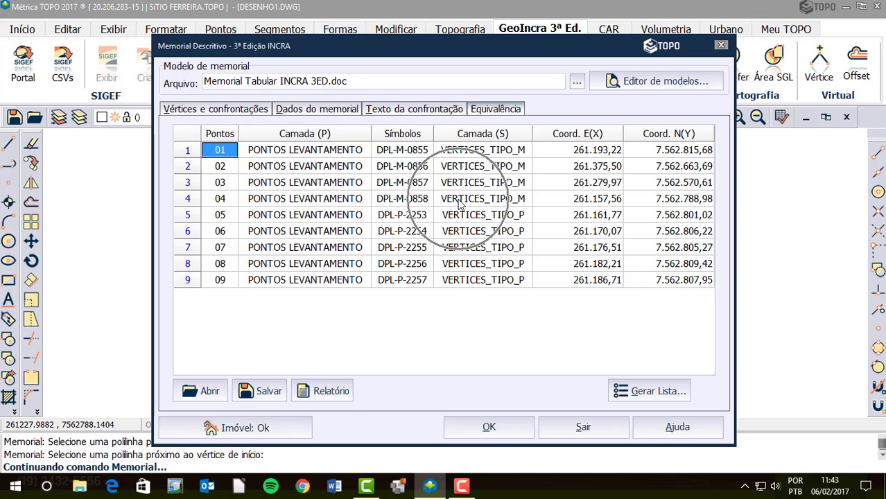
{"action": "left_click", "coordinate": [463, 205]}
{"action": "left_click", "coordinate": [466, 207]}
{"action": "left_click", "coordinate": [648, 197]}
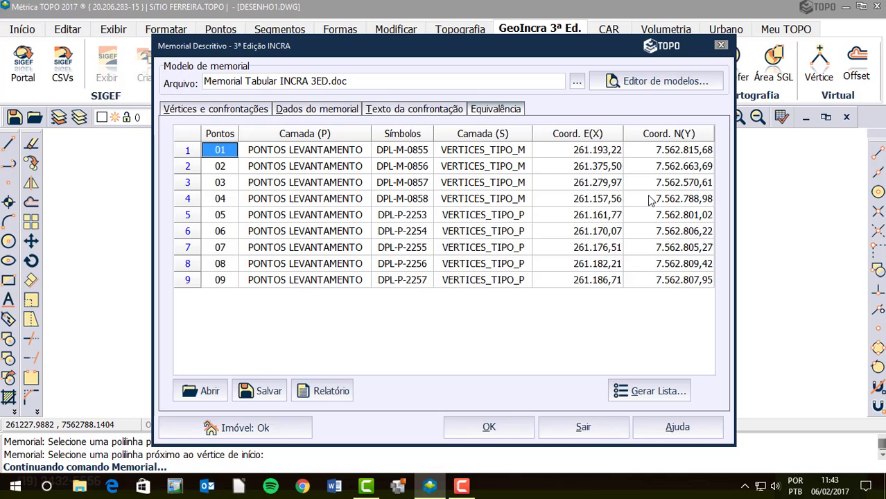
{"action": "left_click", "coordinate": [650, 199]}
{"action": "left_click", "coordinate": [219, 152]}
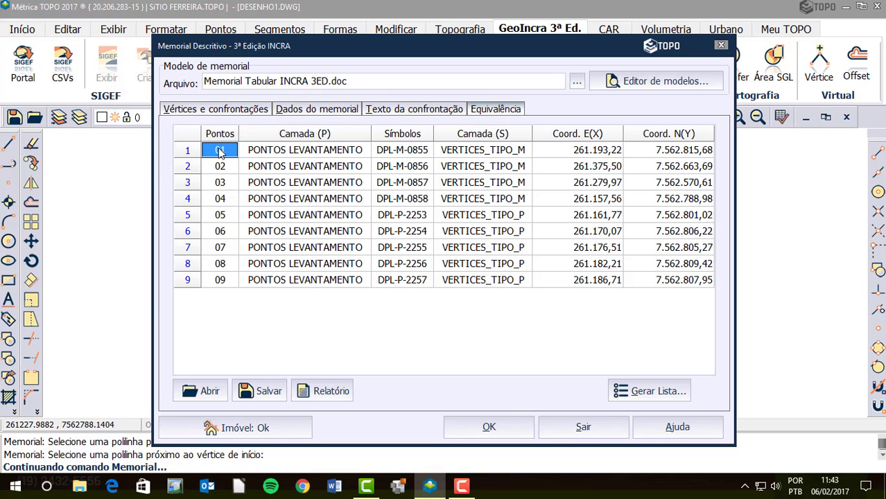
{"action": "left_click", "coordinate": [219, 151]}
{"action": "double_click", "coordinate": [398, 155]}
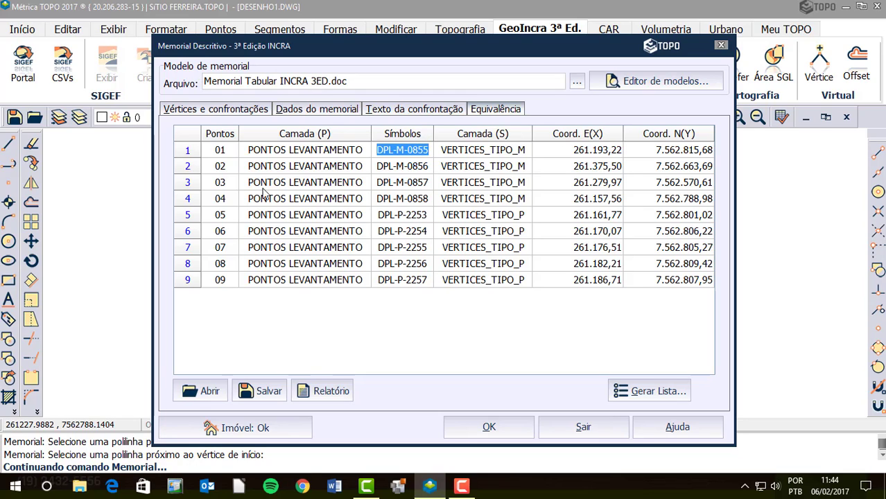
{"action": "left_click", "coordinate": [410, 199]}
{"action": "key", "text": "Delete"}
{"action": "left_click", "coordinate": [219, 205]}
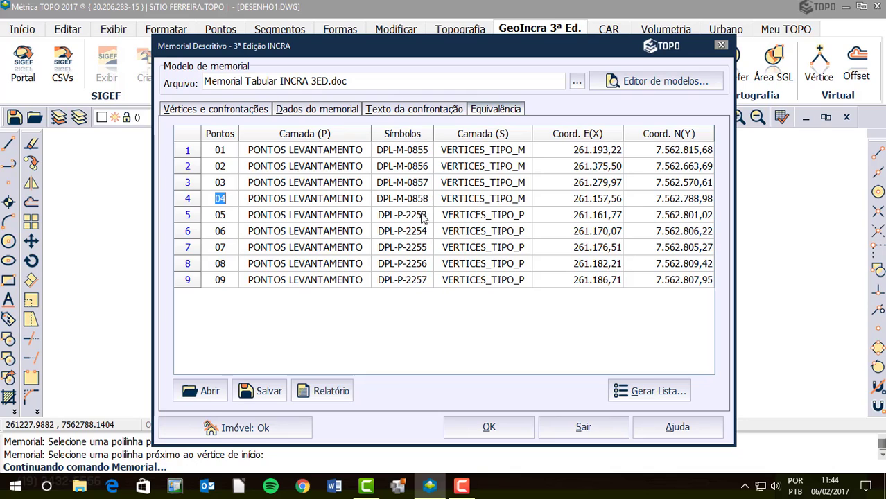
{"action": "left_click", "coordinate": [424, 200]}
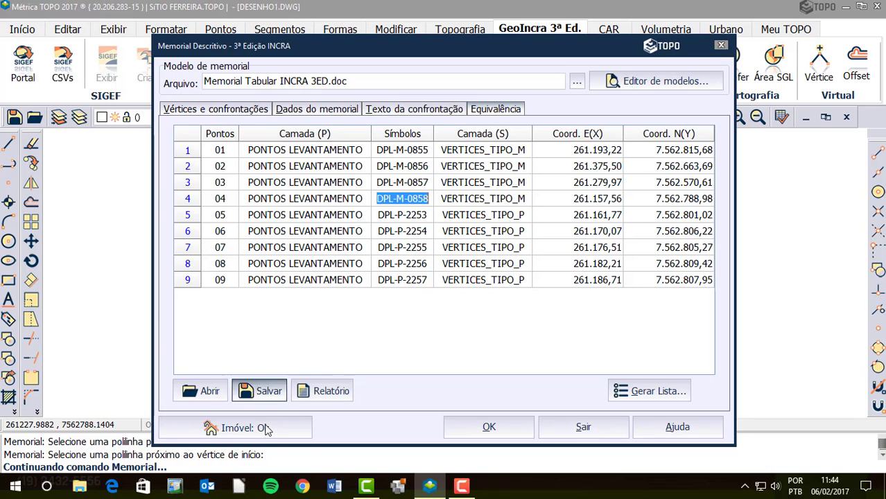
Generate the Lista de Equivalência report with default page settings and bring up its Save As dialog
{"action": "left_click", "coordinate": [333, 392]}
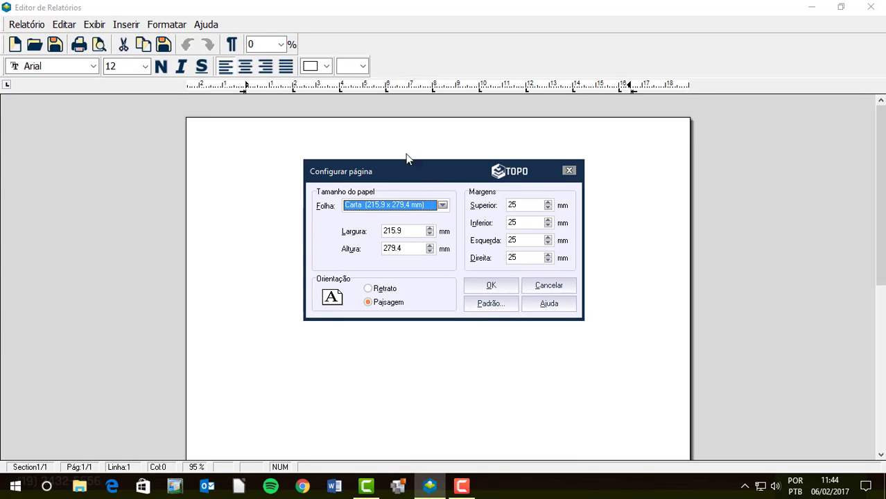
{"action": "left_click", "coordinate": [491, 287]}
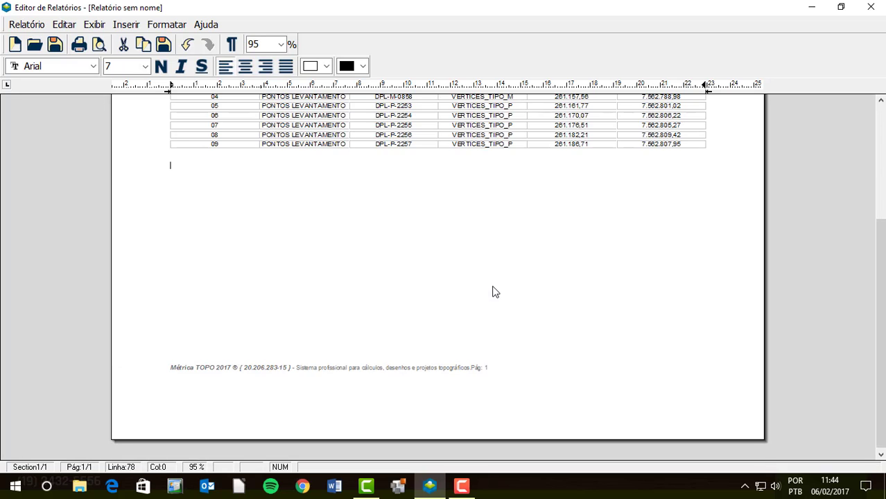
{"action": "scroll", "coordinate": [493, 292], "scroll_direction": "up", "scroll_amount": 3}
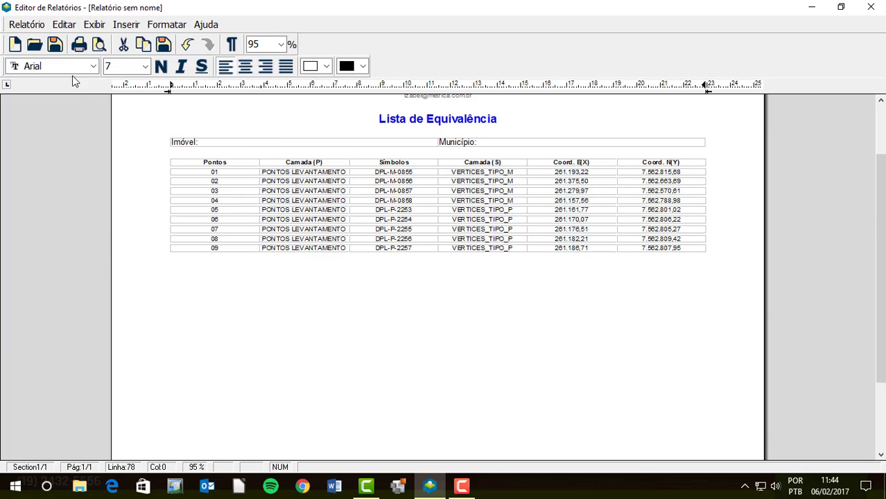
{"action": "left_click", "coordinate": [55, 44]}
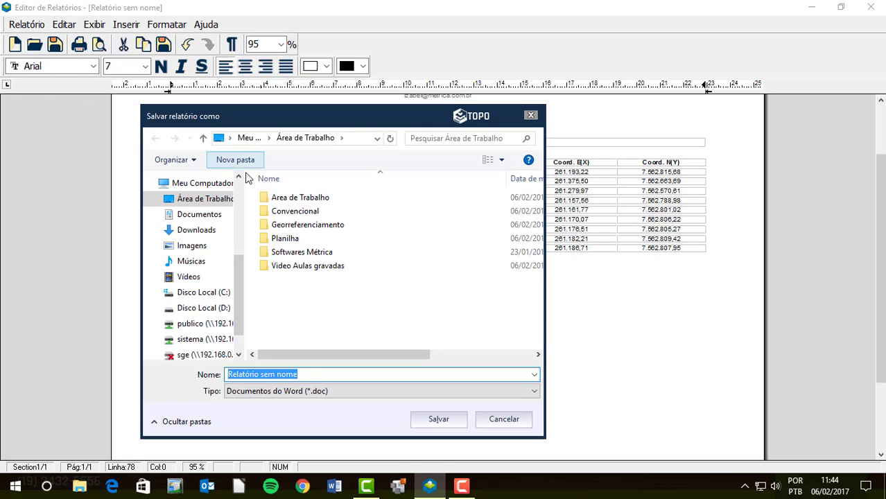
In Georreferenciamento, replace 'sem nome' with 'de equivalência' and save as Relatório de equivalência.DOC
{"action": "double_click", "coordinate": [309, 226]}
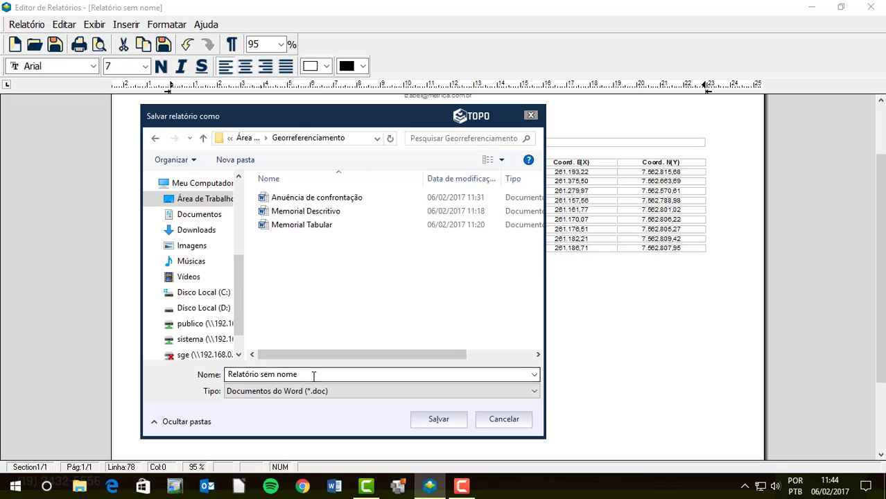
{"action": "left_click_drag", "start_coordinate": [313, 376], "coordinate": [259, 375]}
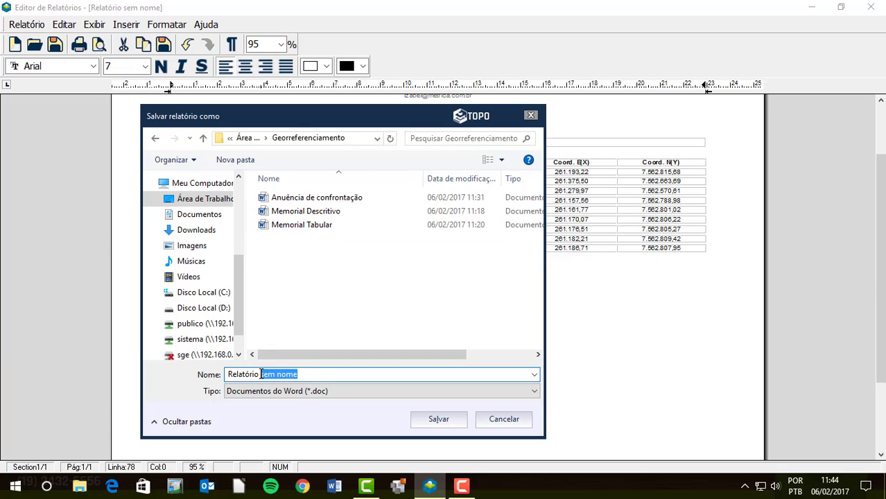
{"action": "type", "text": "de equ"}
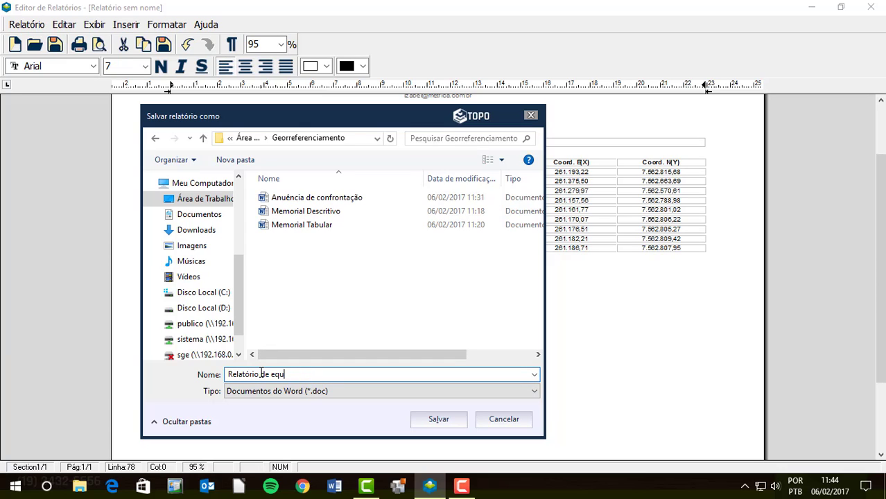
{"action": "type", "text": "ival"}
{"action": "type", "text": "ência"}
{"action": "key", "text": "Return"}
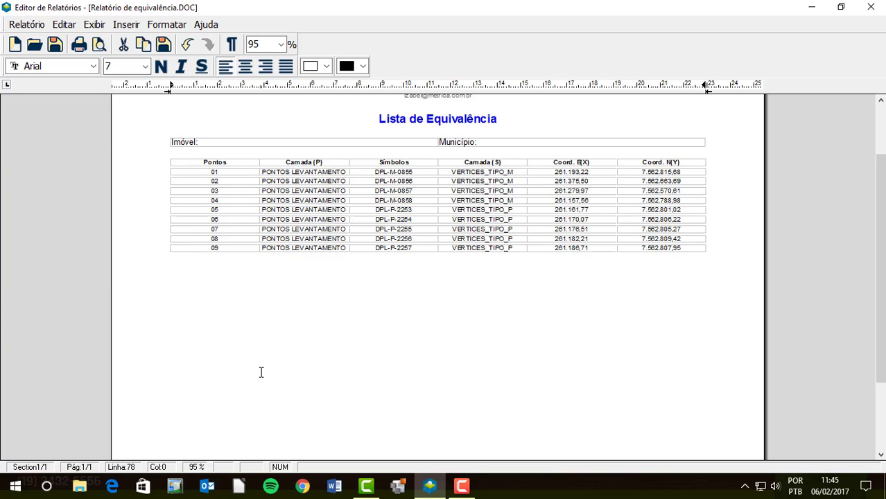
Close the Editor de Relatórios window and the Memorial Descritivo dialog
{"action": "left_click", "coordinate": [871, 6]}
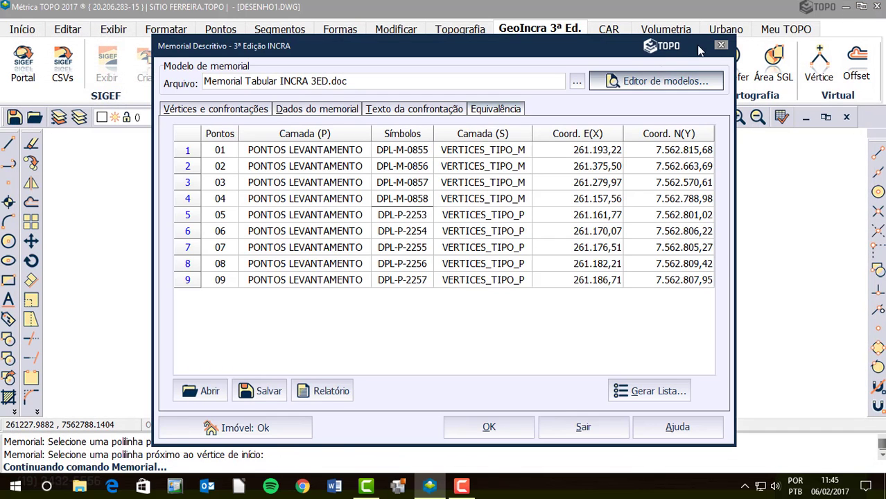
{"action": "left_click", "coordinate": [721, 46]}
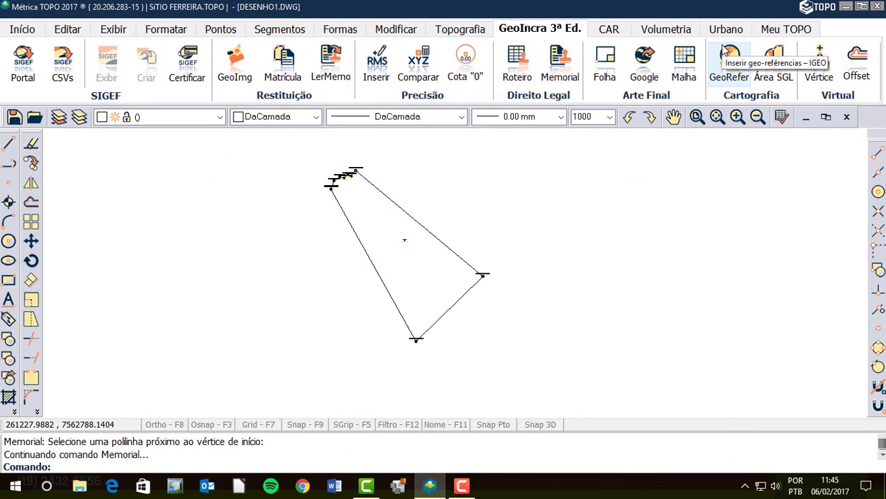